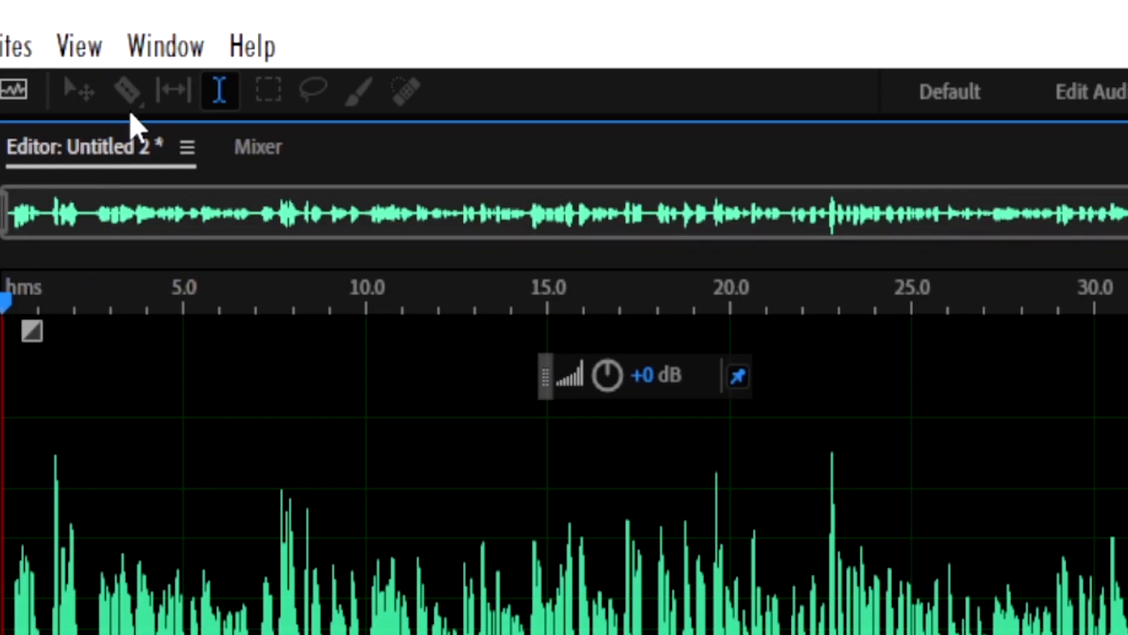
Add the Dynamics effect from Amplitude and Compression to the first slot of the Effects Rack.
click(157, 46)
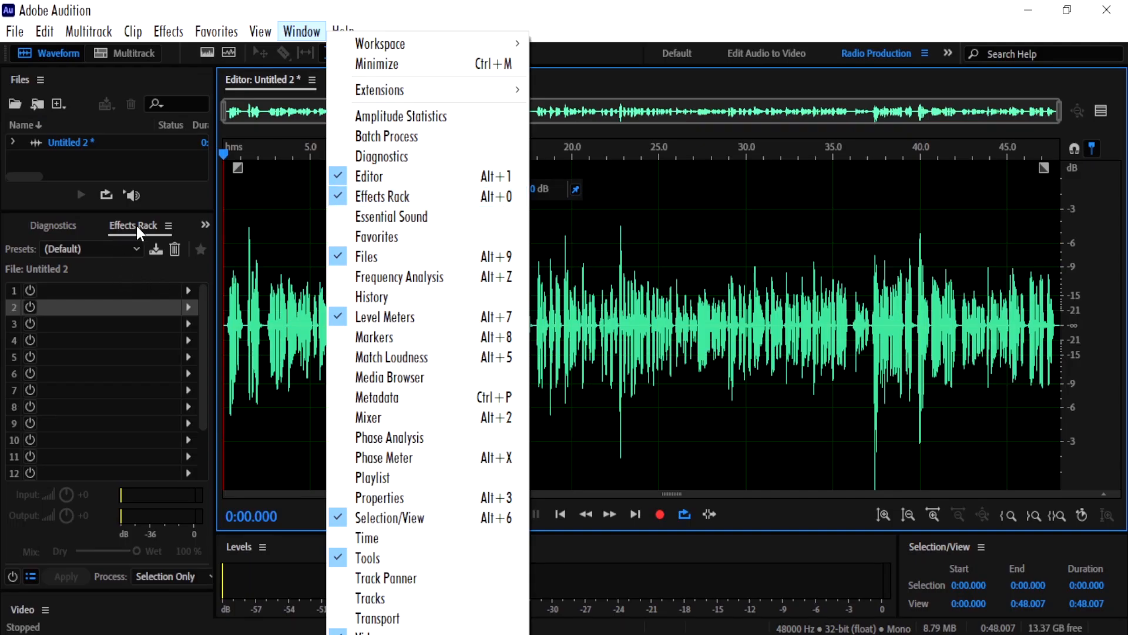
click(118, 269)
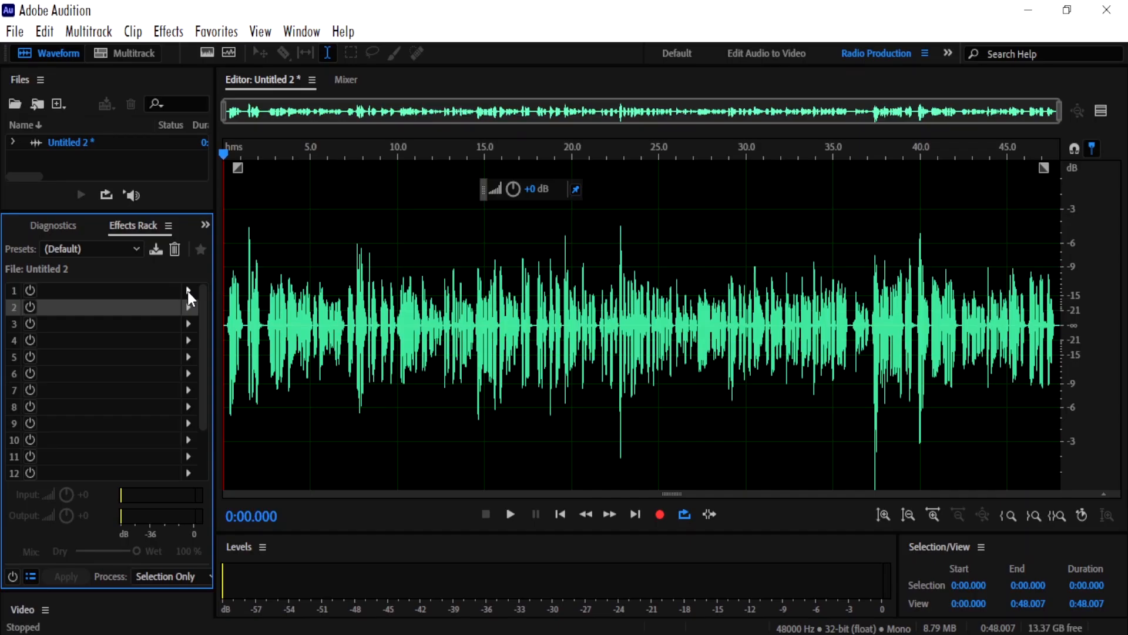
click(281, 272)
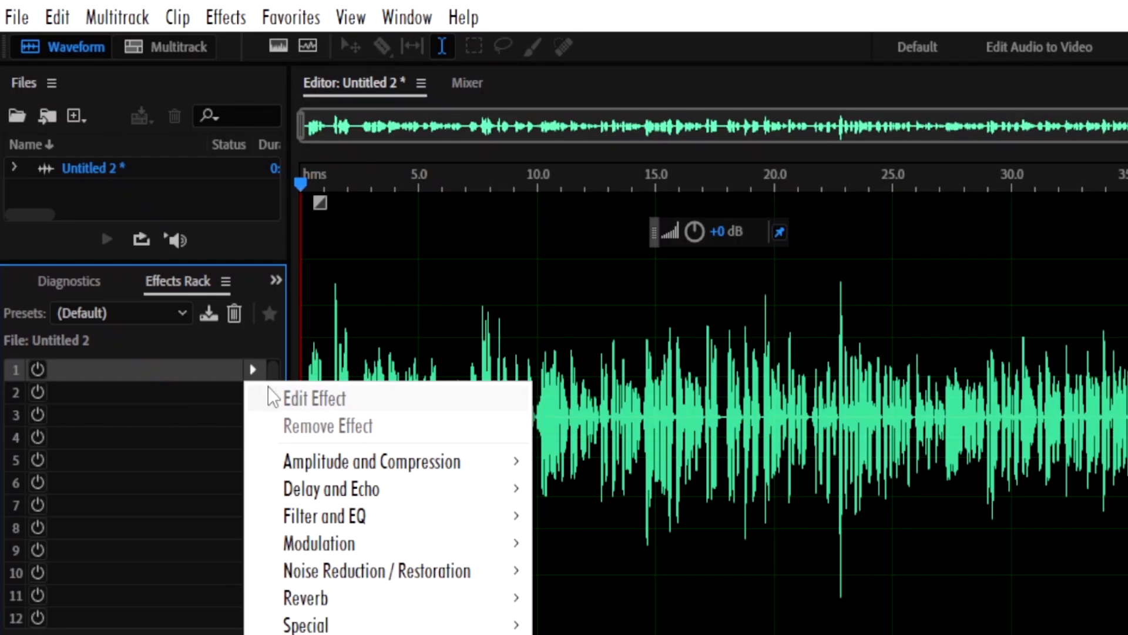
mouse_move(228, 363)
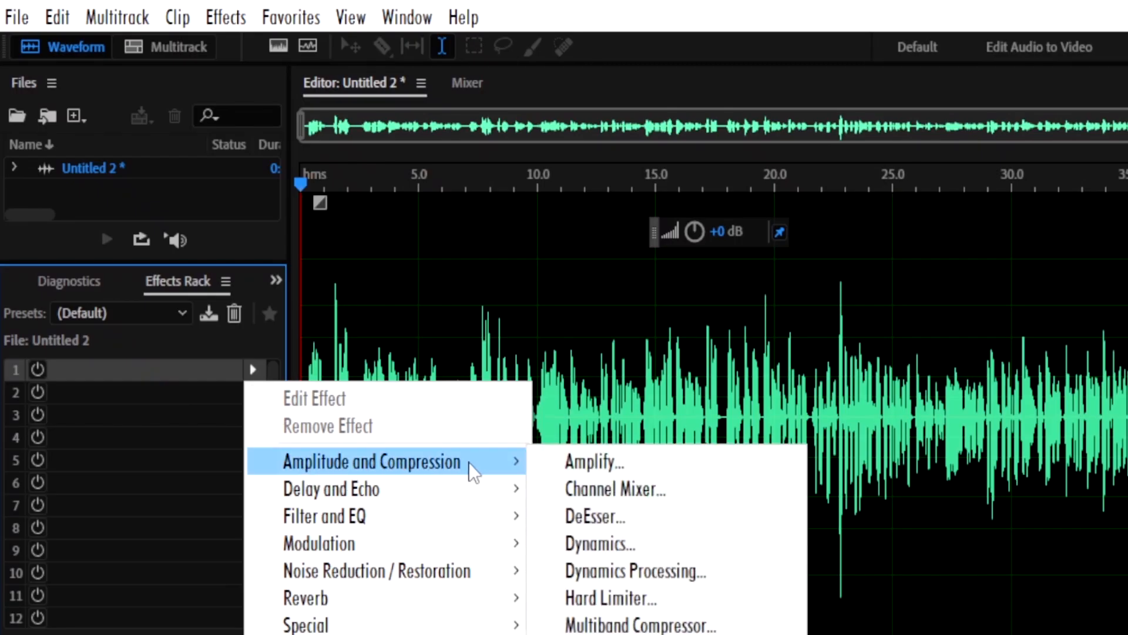
click(602, 543)
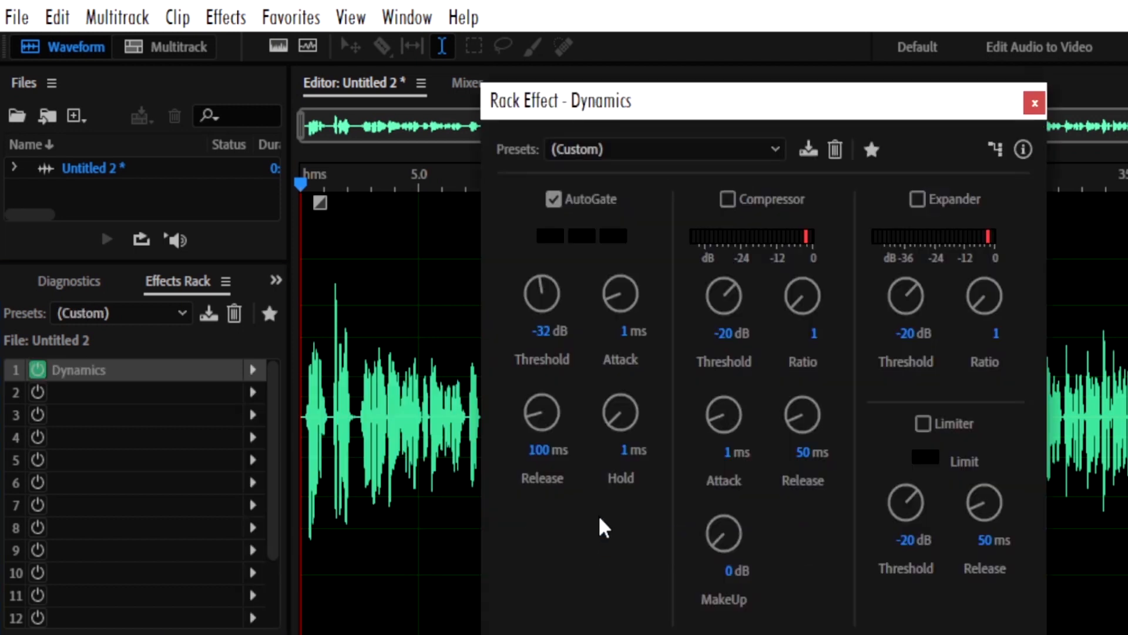
Apply the (Default) preset to the Dynamics effect and enable its Compressor section.
click(665, 149)
click(617, 177)
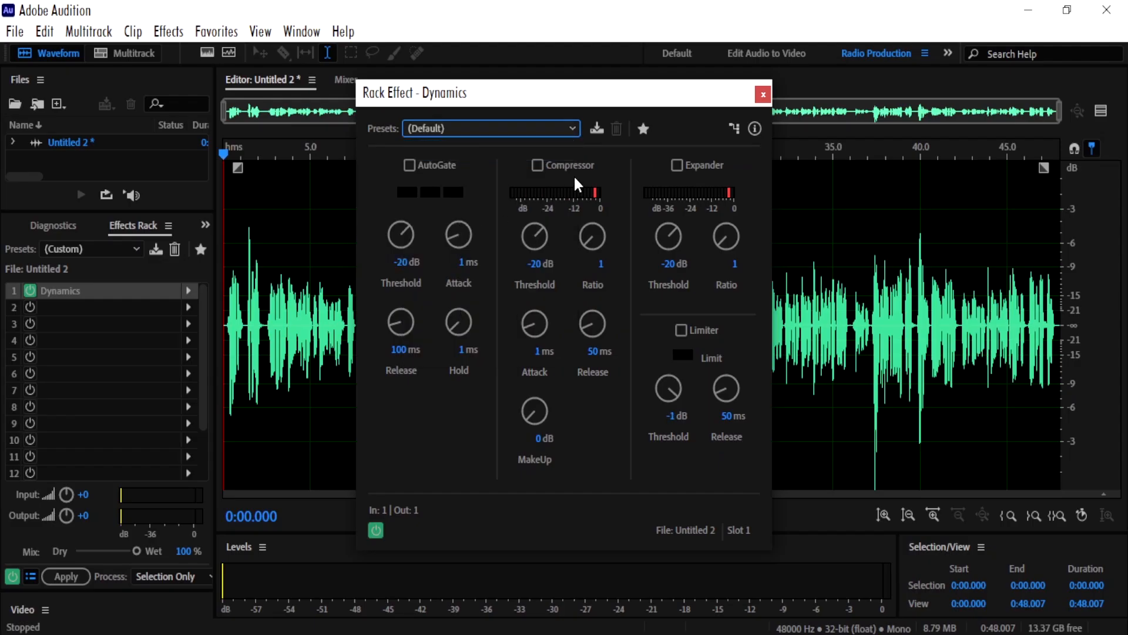
click(537, 166)
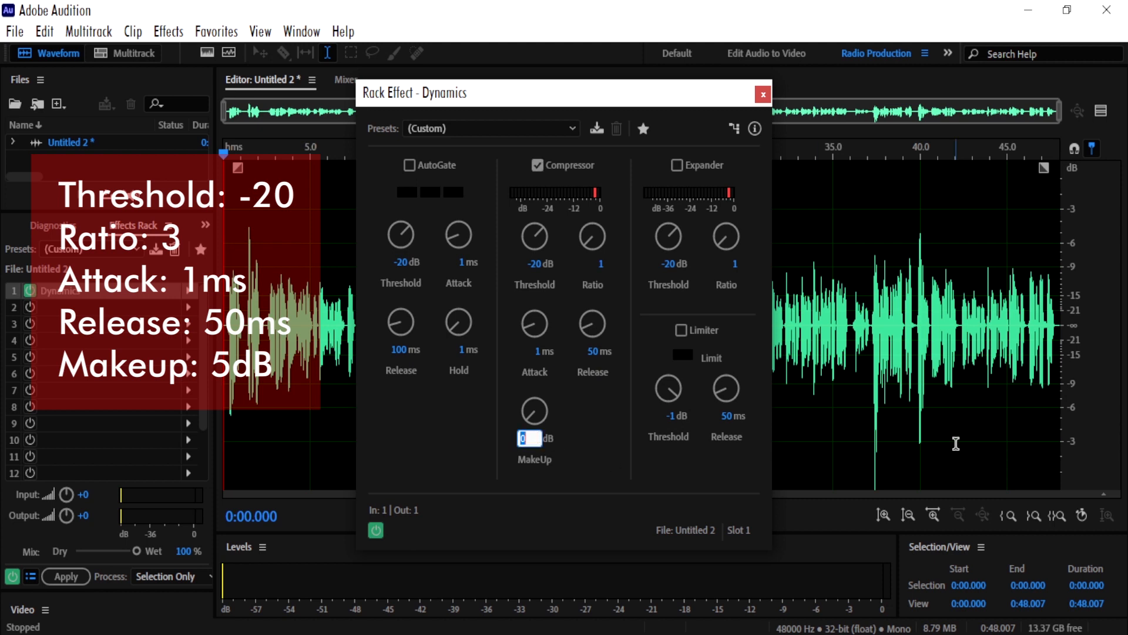
click(763, 94)
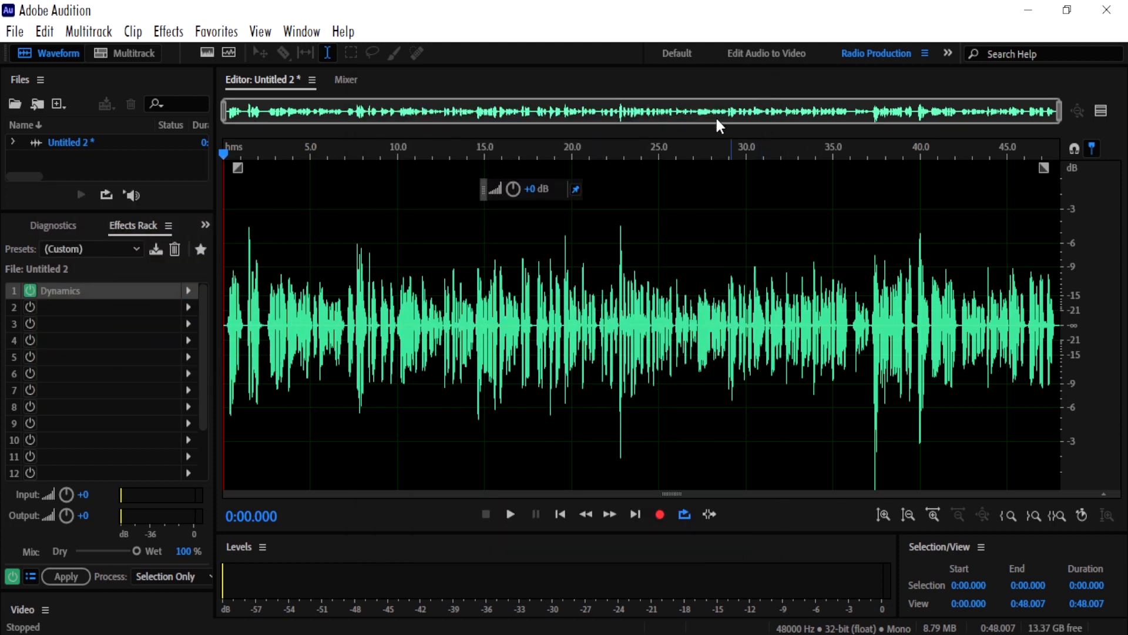
Add a Pitch Shifter effect in the second rack slot and transpose the voice by -2 semitones.
click(188, 307)
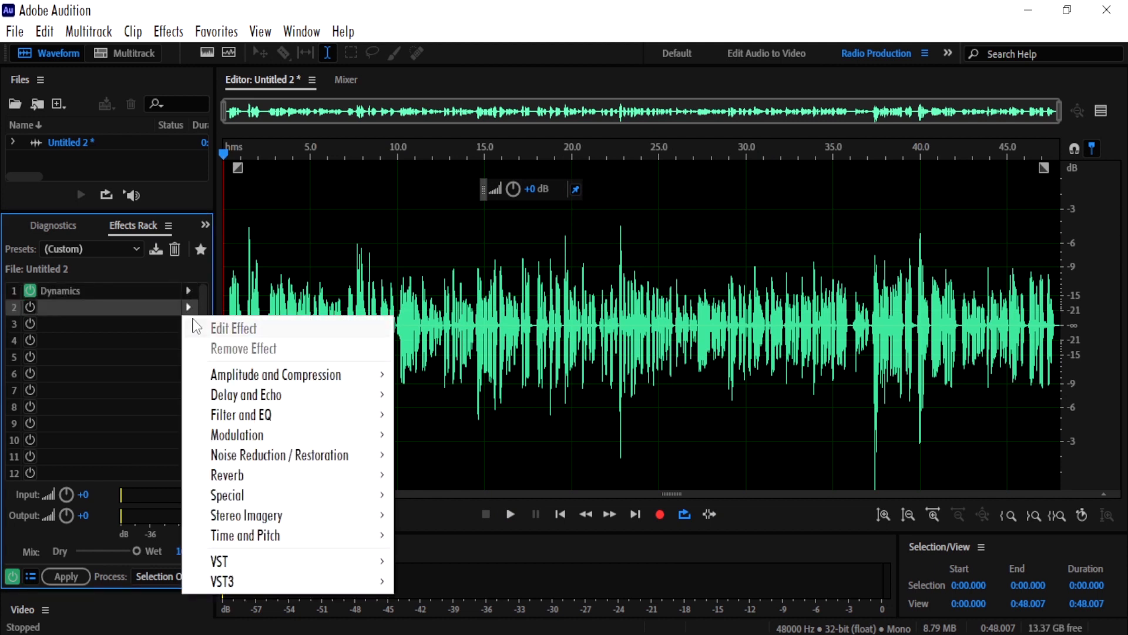
mouse_move(244, 538)
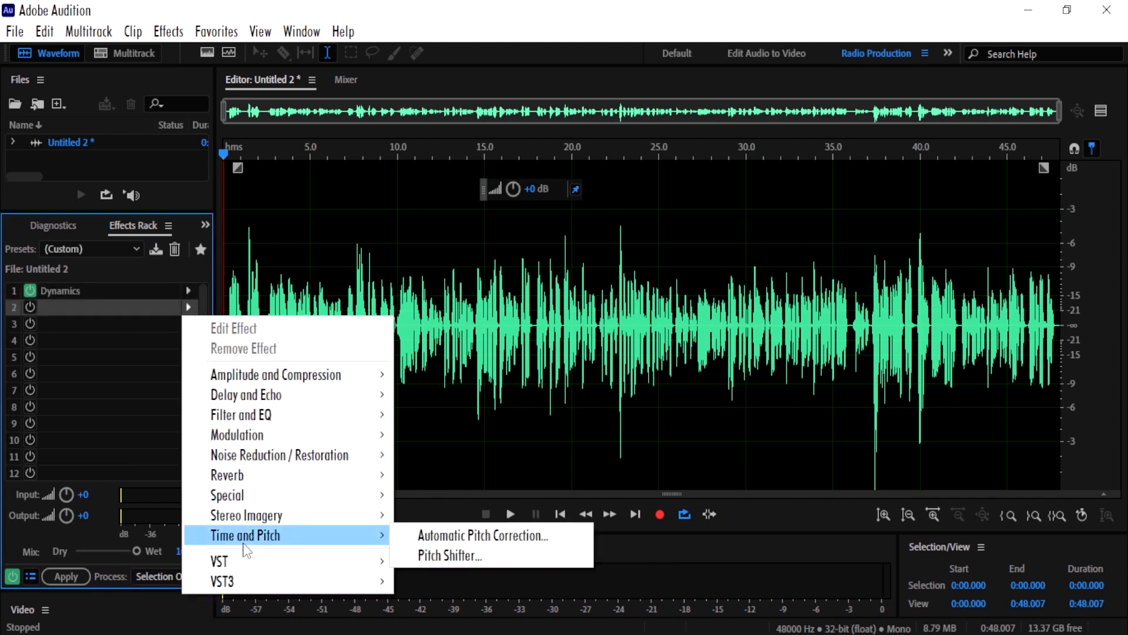
click(435, 555)
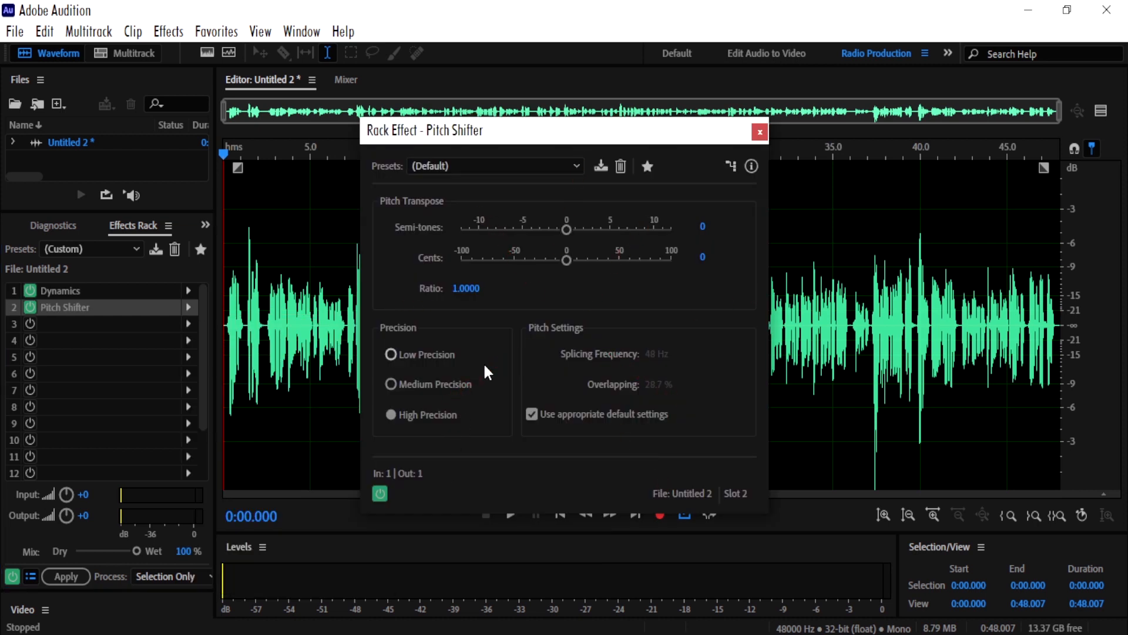
click(829, 323)
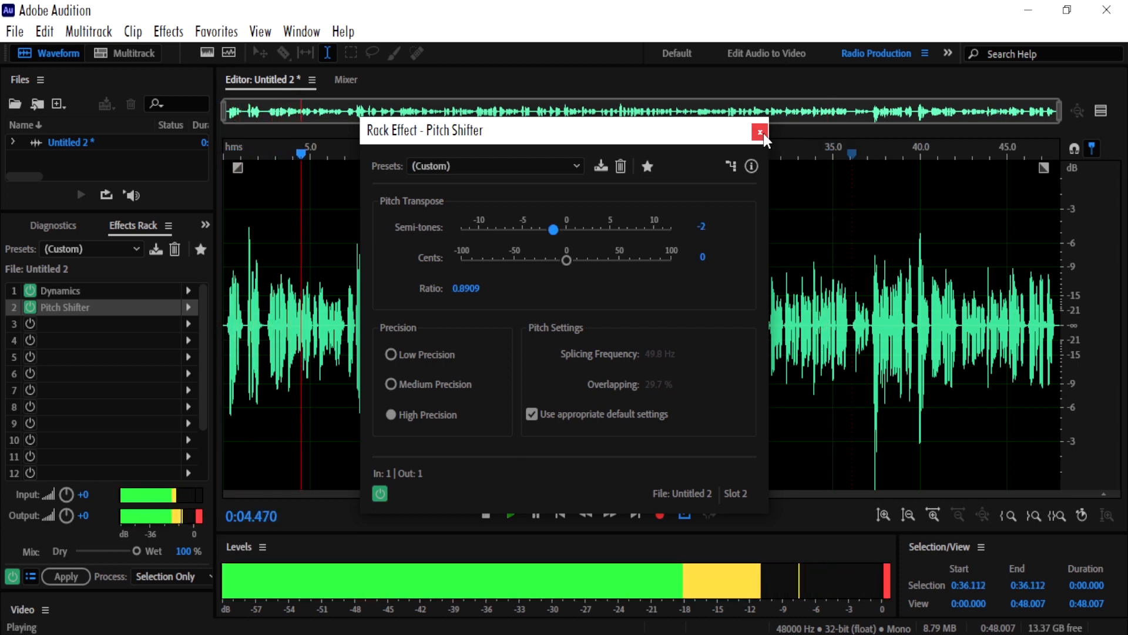
key(space)
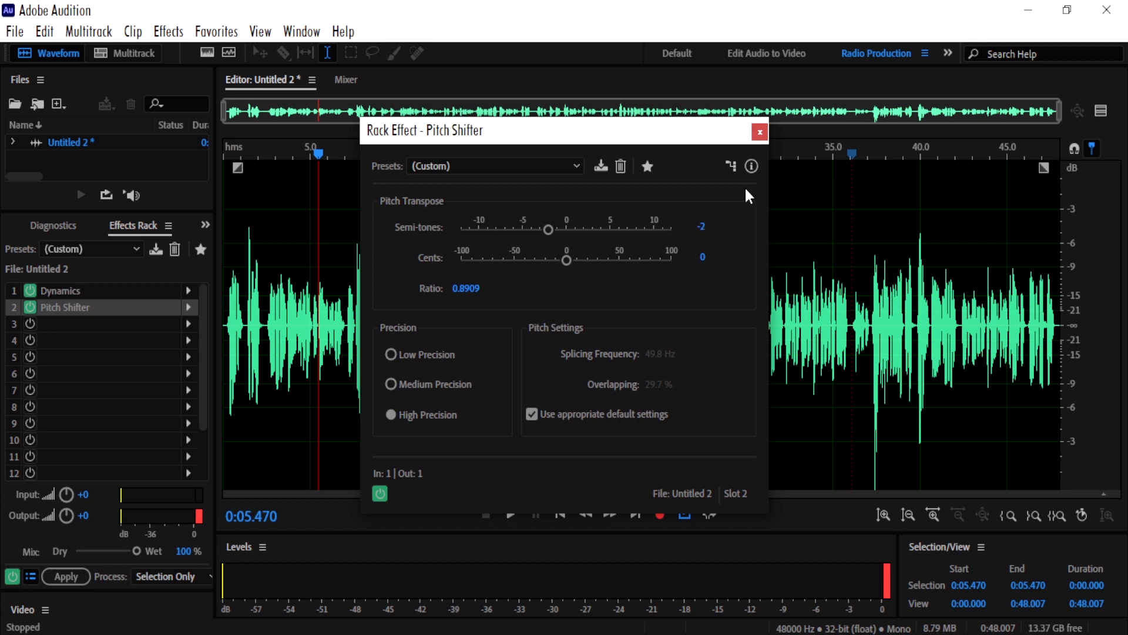
click(760, 133)
Add the Slate Digital Fresh Air VST3 effect in the third rack slot.
click(189, 324)
mouse_move(212, 392)
mouse_move(236, 598)
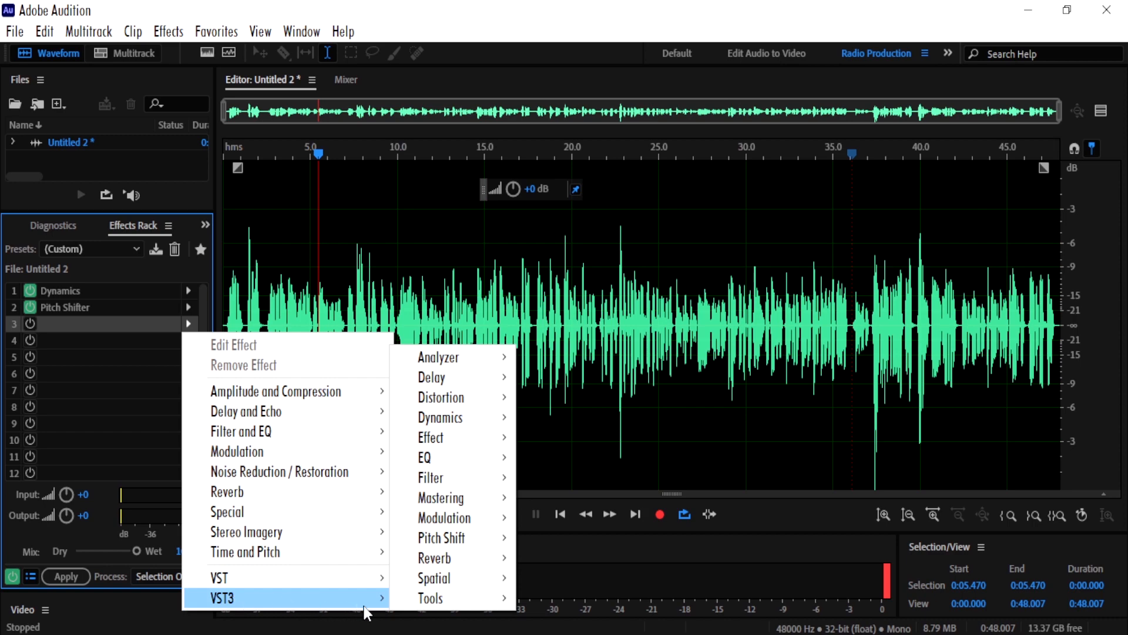
mouse_move(435, 438)
mouse_move(569, 518)
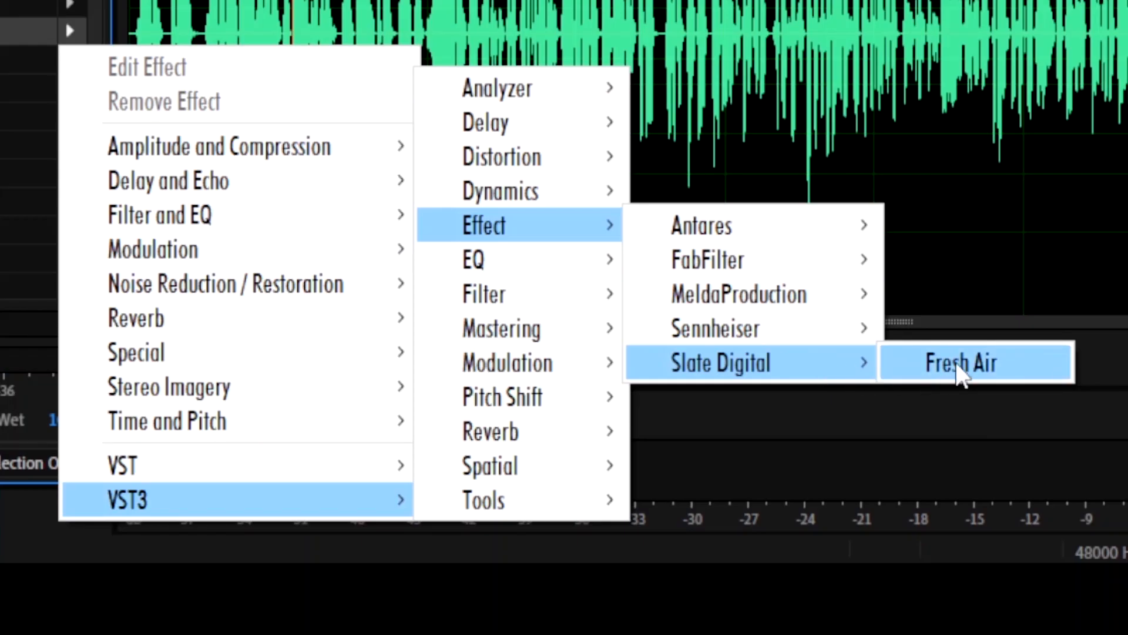
click(958, 365)
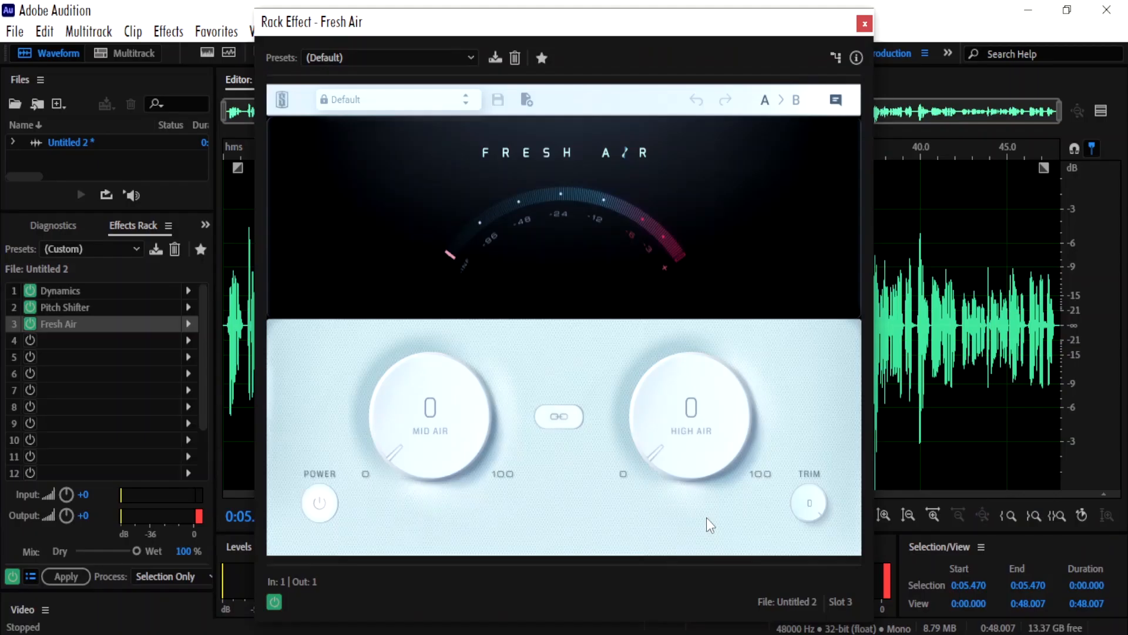
drag(550, 21, 628, 17)
Play the recording and switch Fresh Air off and back on to compare the sound.
key(space)
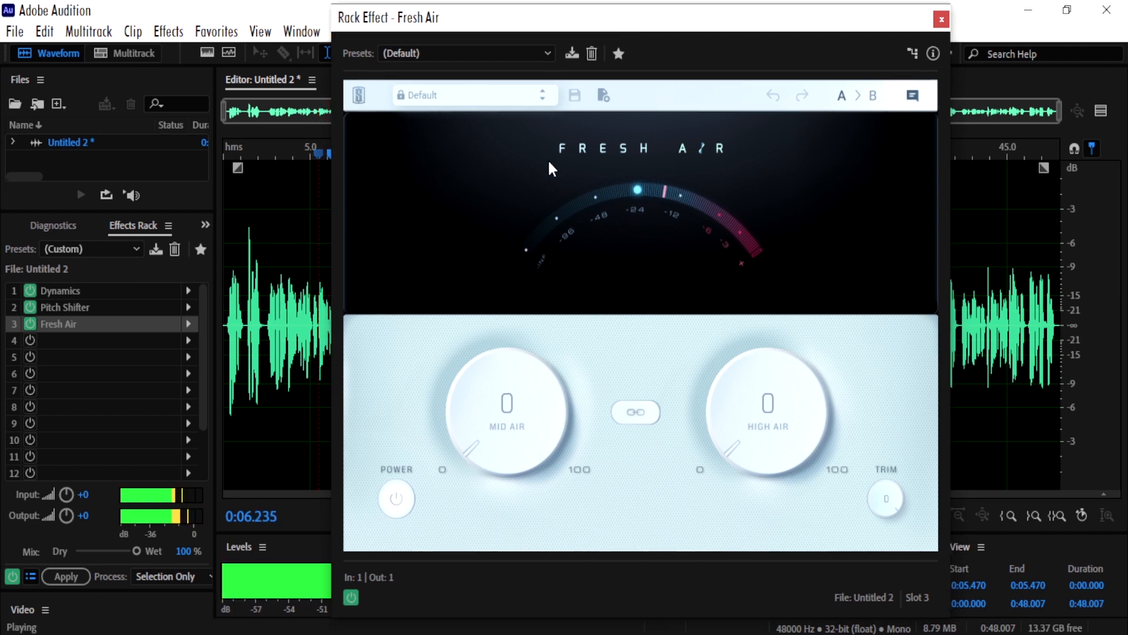
click(30, 323)
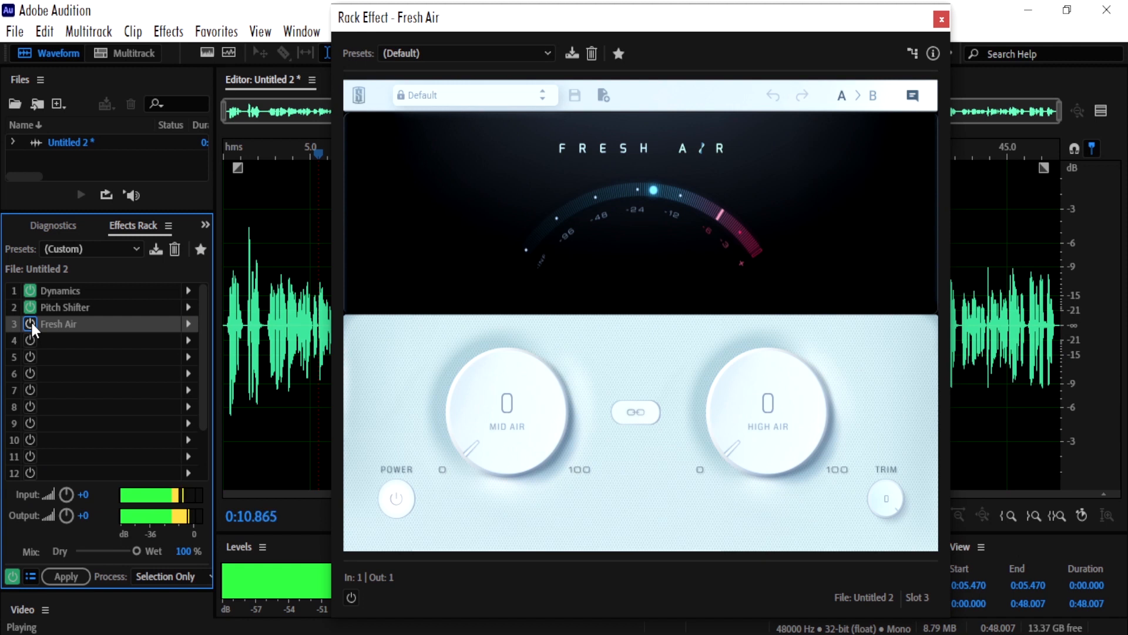
click(30, 323)
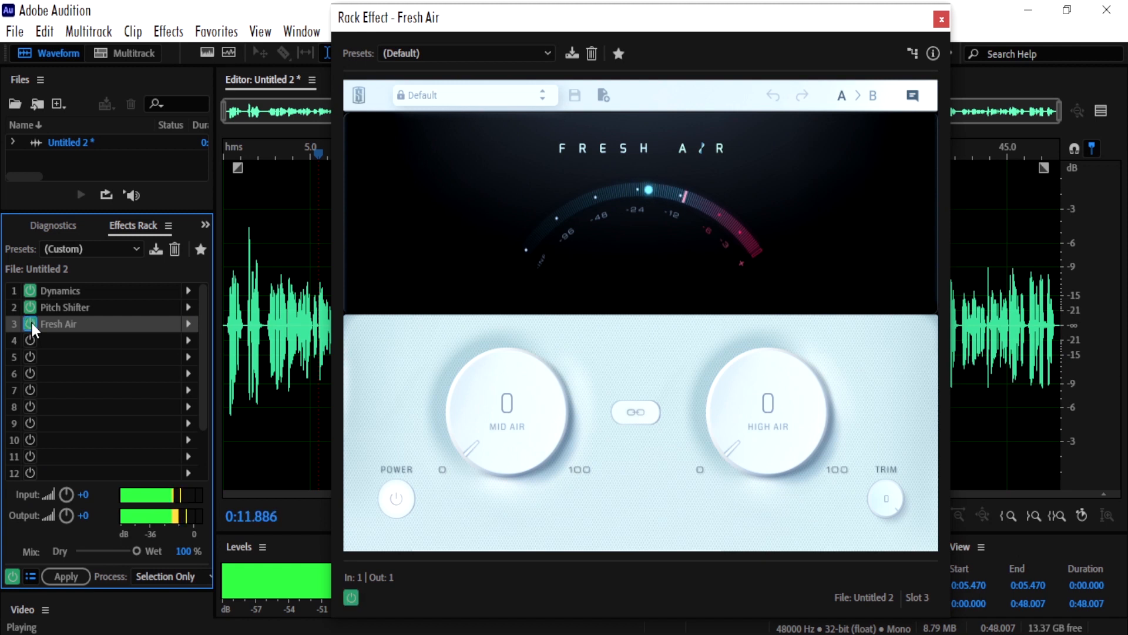
Load the Vocal Air preset in Fresh Air and set the linked Mid Air to 87 and High Air to 67.
click(462, 109)
click(448, 255)
drag(502, 402, 518, 320)
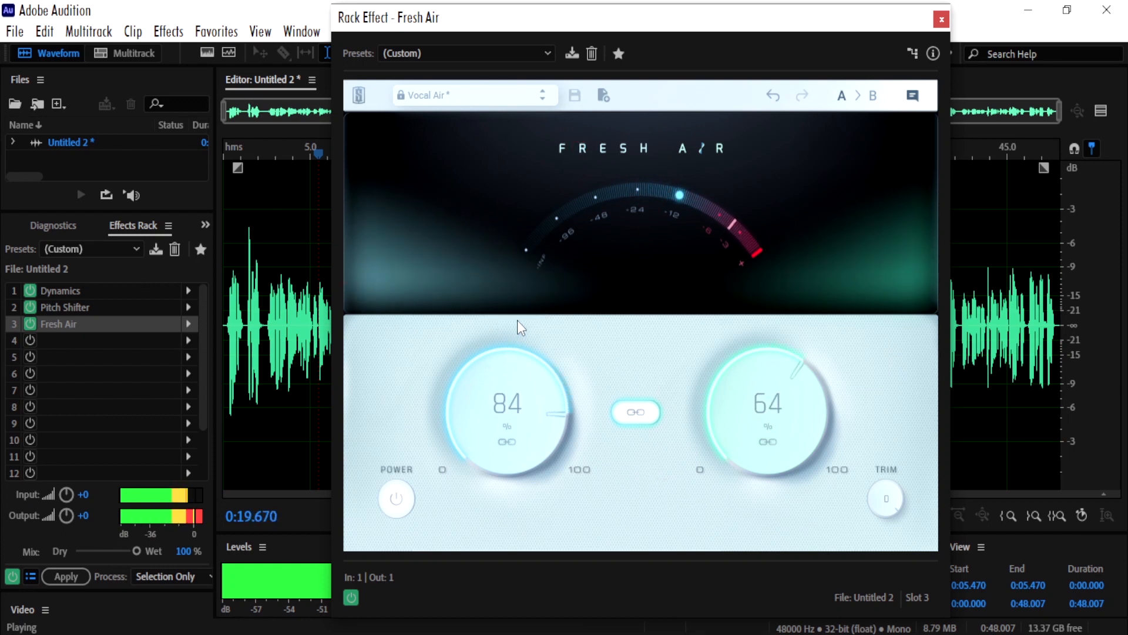
drag(510, 400, 509, 385)
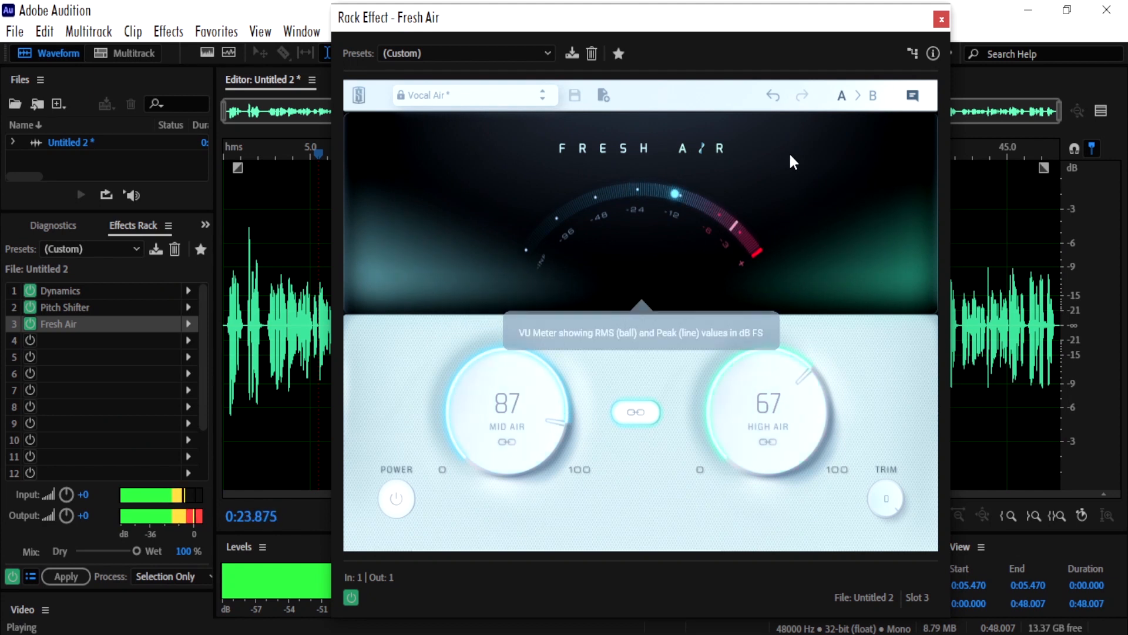
click(941, 21)
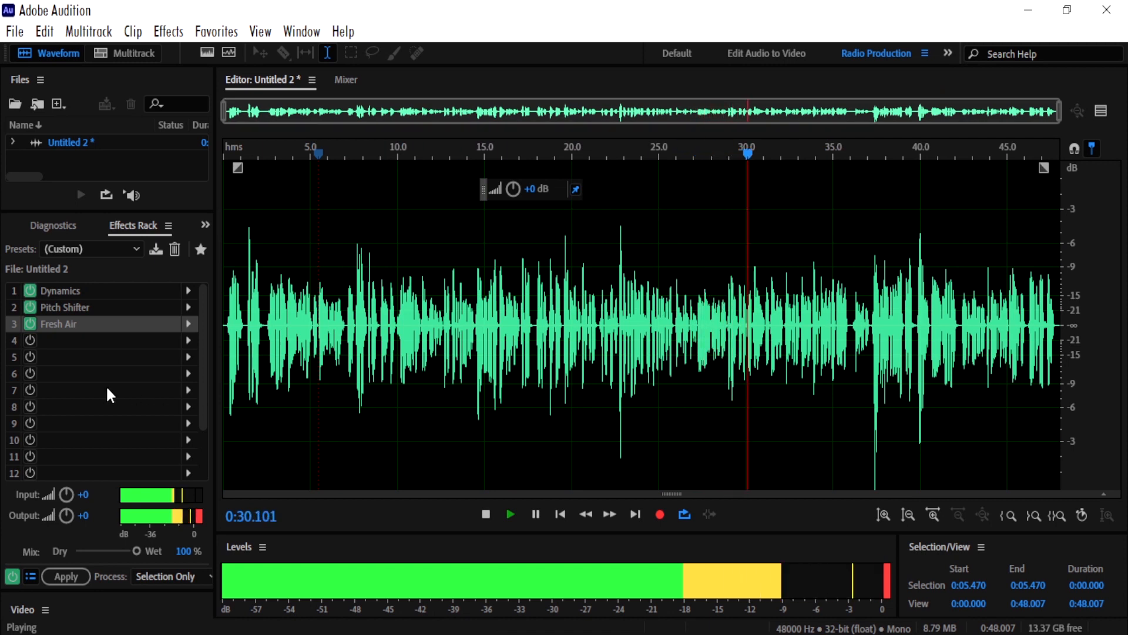
key(space)
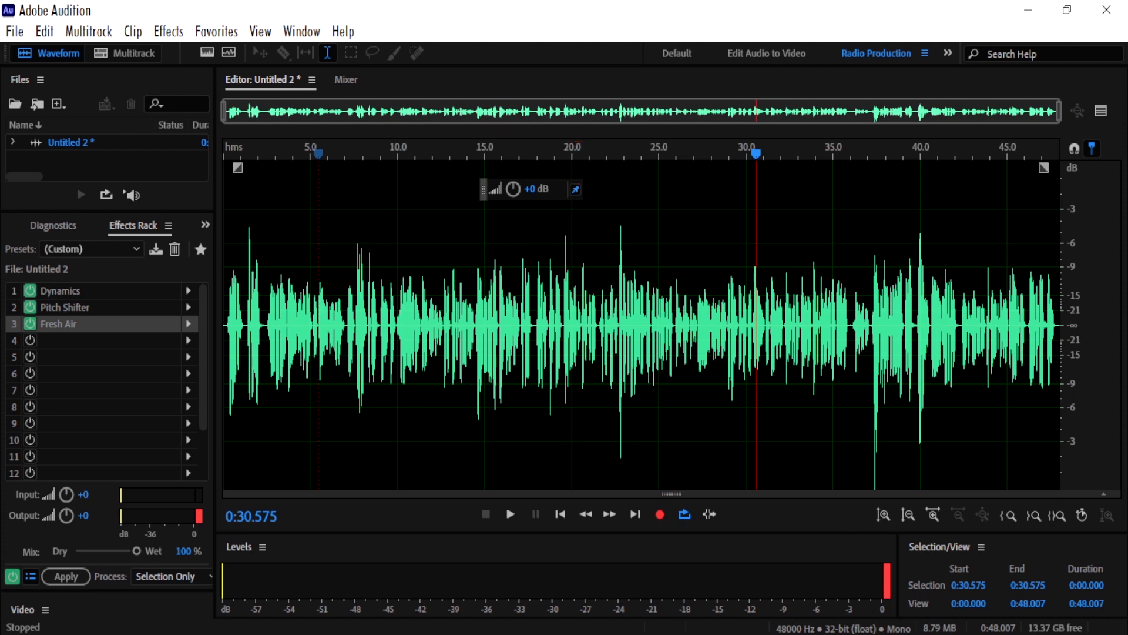
Add a Hard Limiter in the fourth rack slot with the Limit to -6dB preset.
click(189, 340)
mouse_move(314, 411)
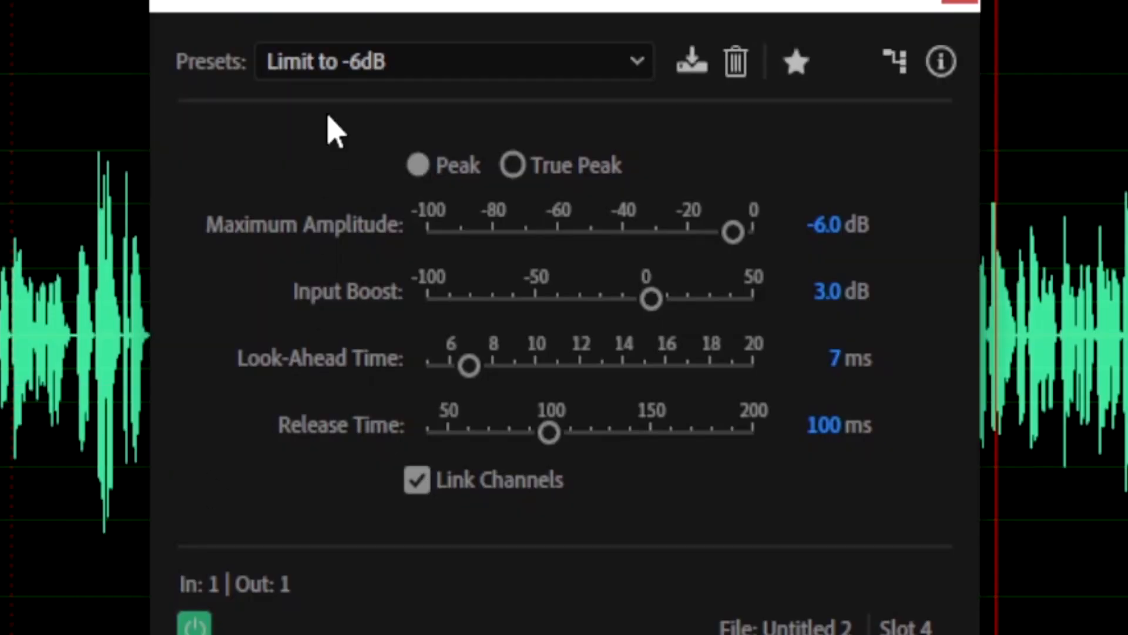
click(347, 64)
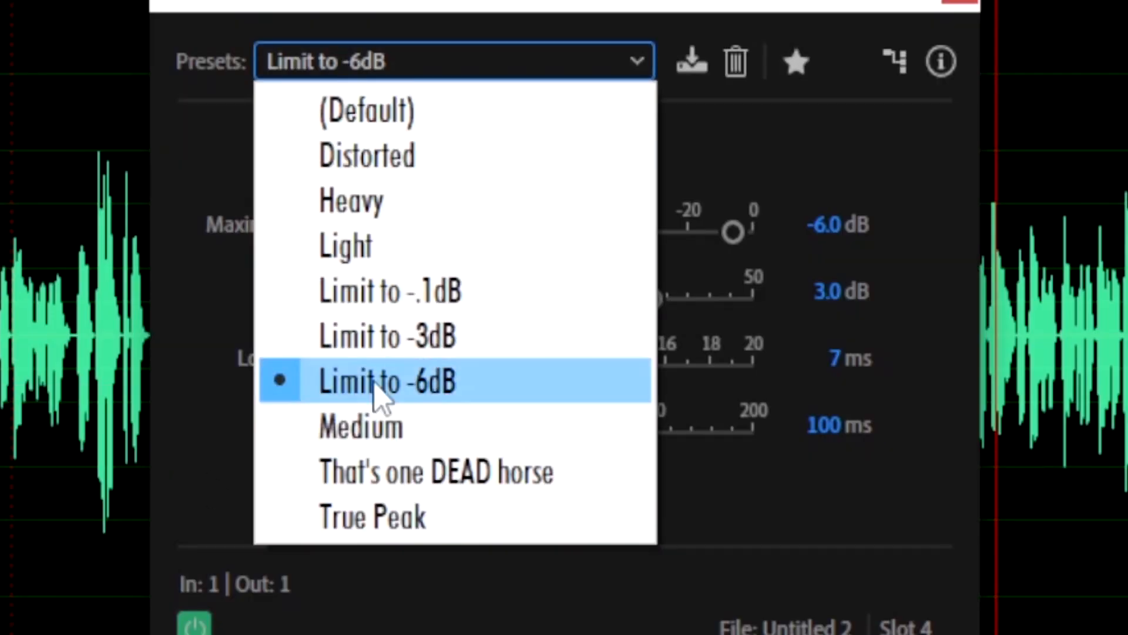
click(385, 388)
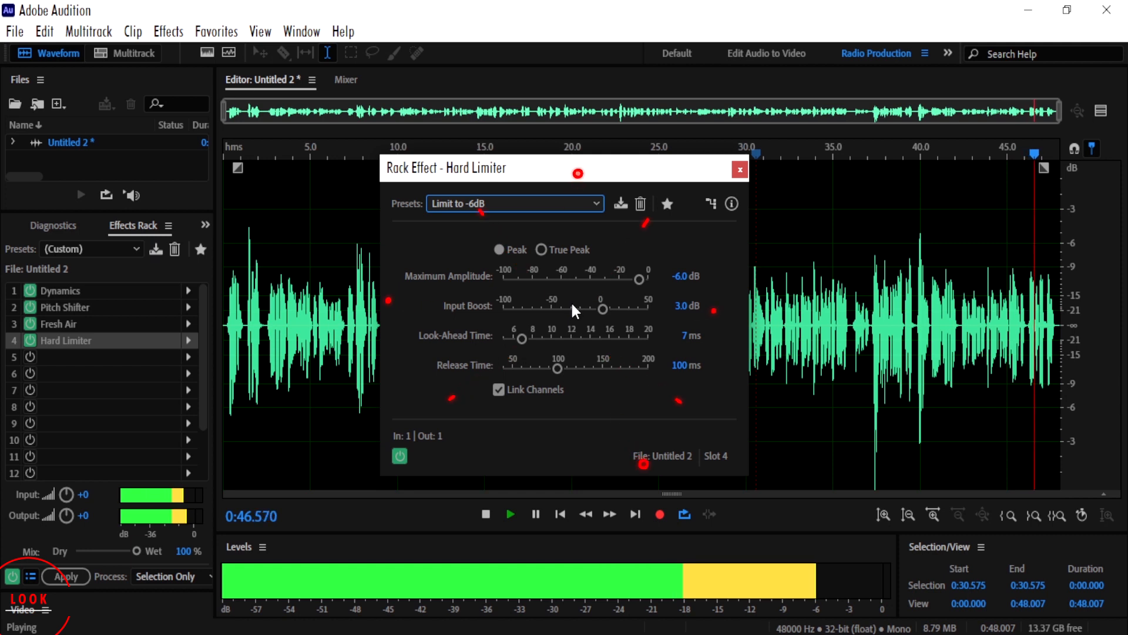
Switch the whole effects rack off and on during playback to compare the dry and processed voice.
click(12, 577)
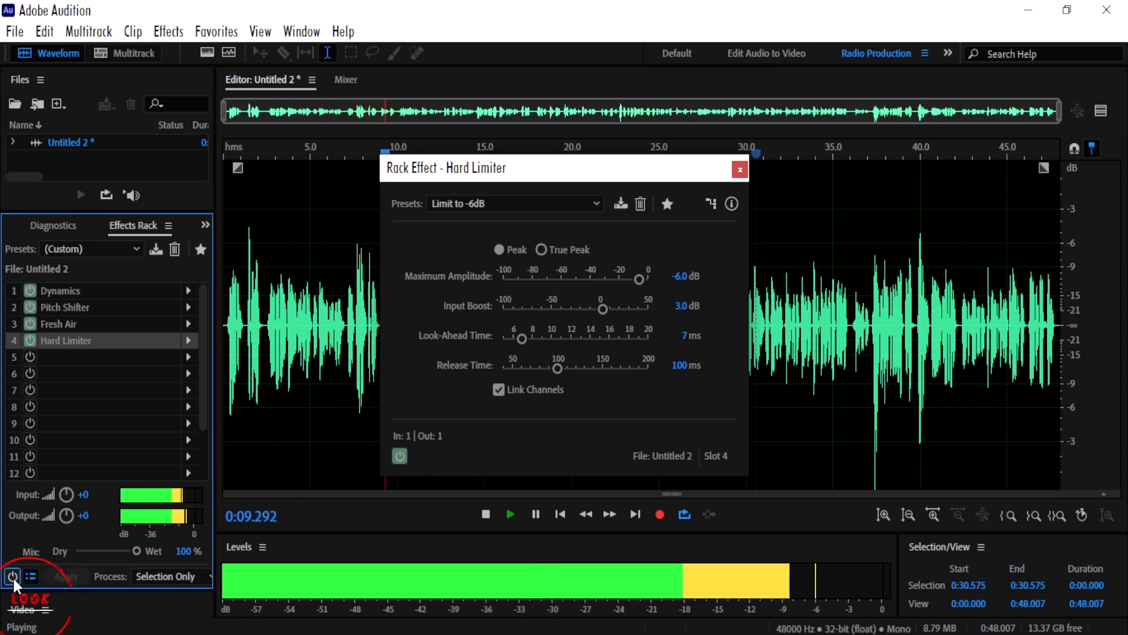
click(12, 576)
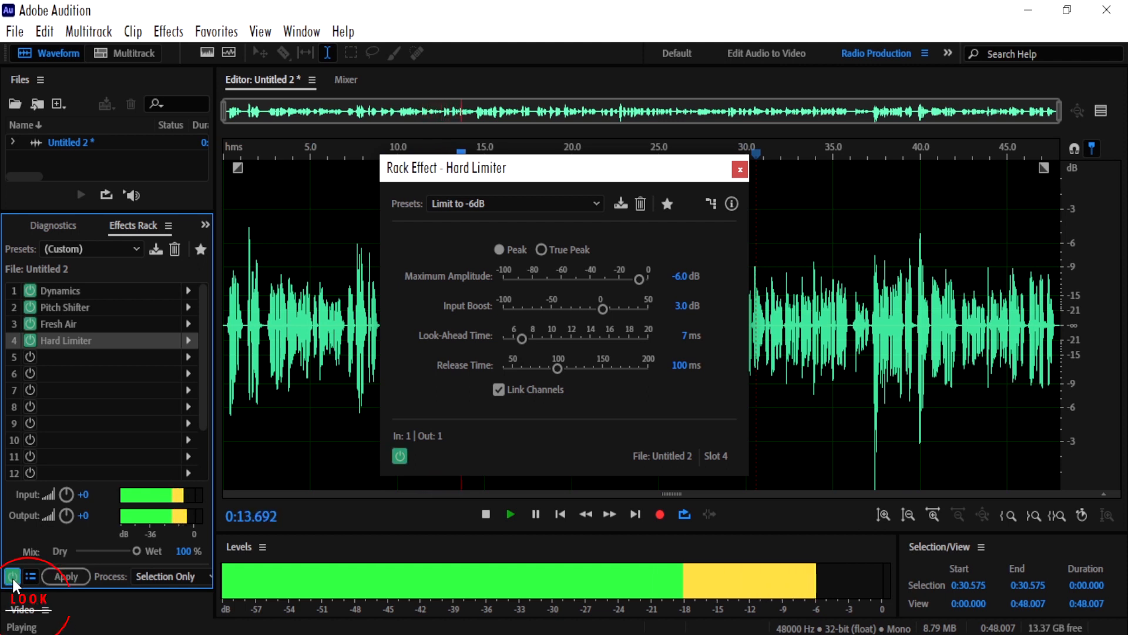
click(12, 577)
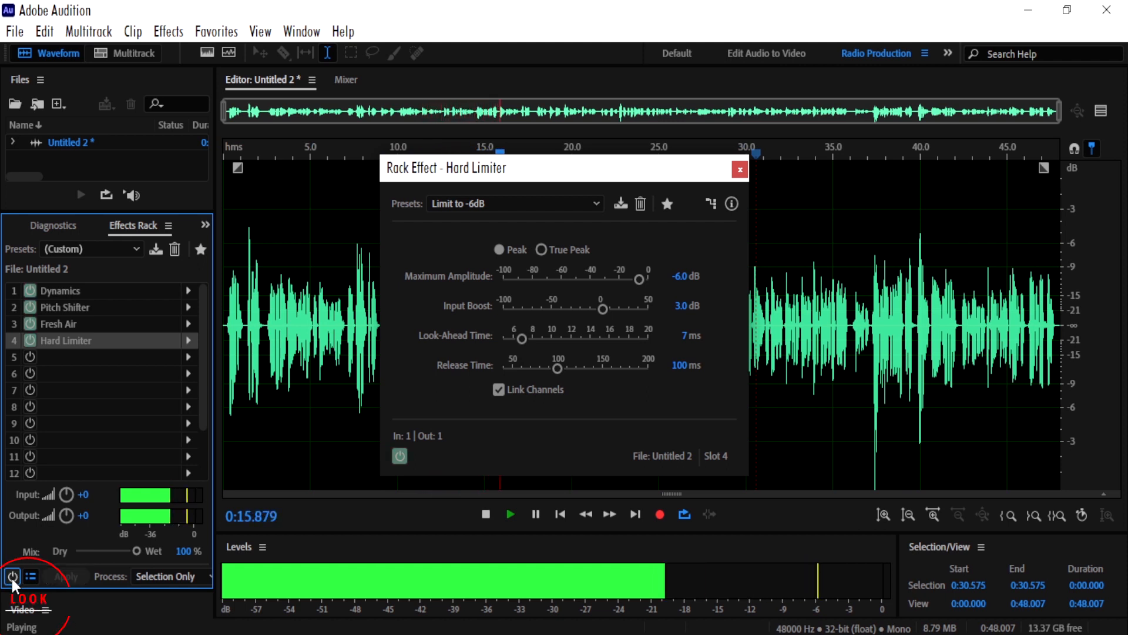
click(12, 577)
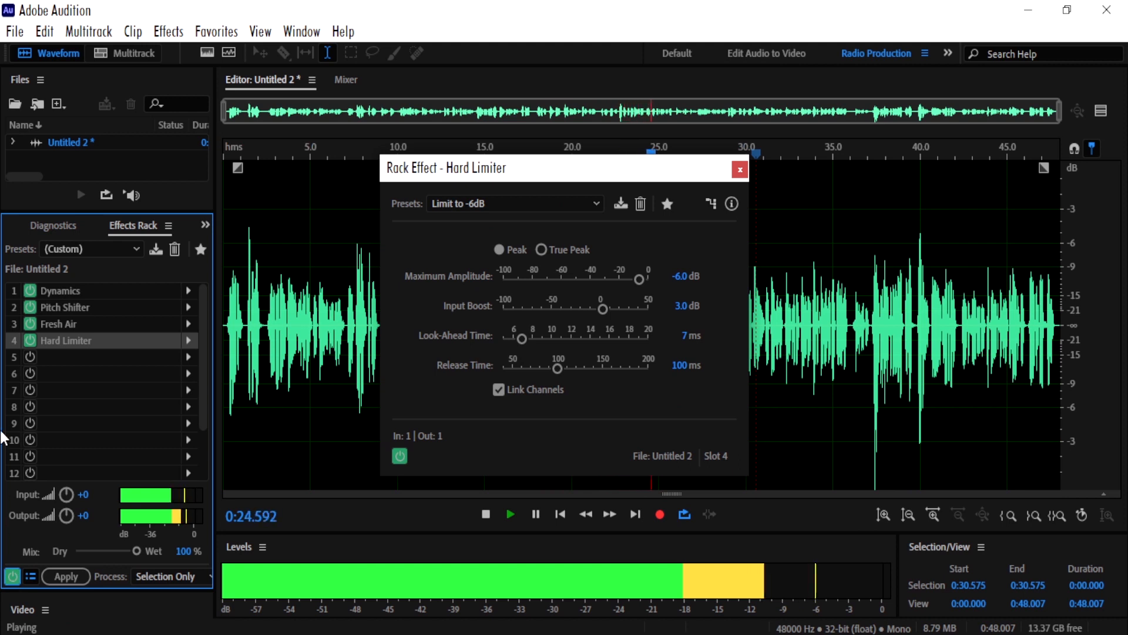
Lower Fresh Air's linked settings to Mid Air 59 and High Air 39.
double_click(63, 324)
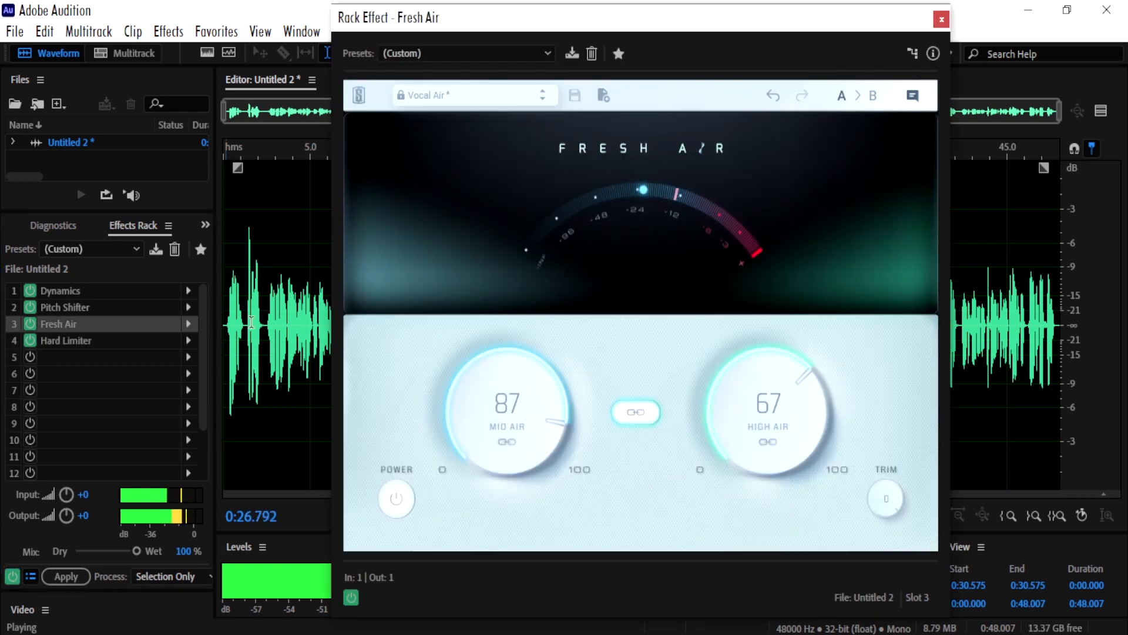
drag(547, 411, 532, 491)
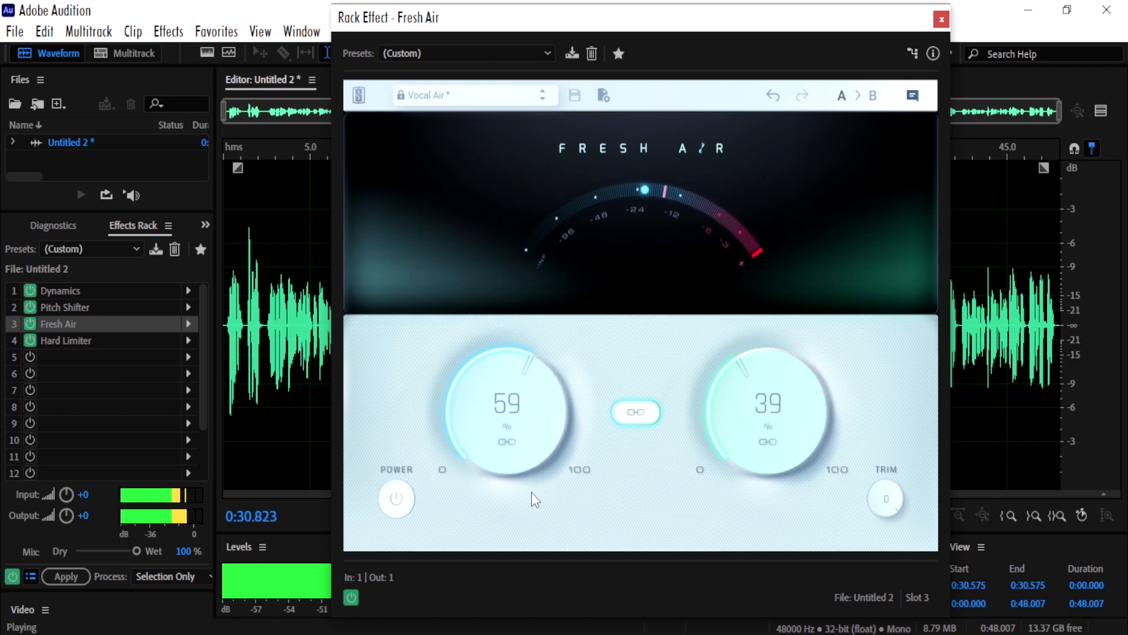
drag(728, 11, 476, 7)
Bypass the Hard Limiter during playback, load its (Default) preset and switch the effect back on.
click(30, 341)
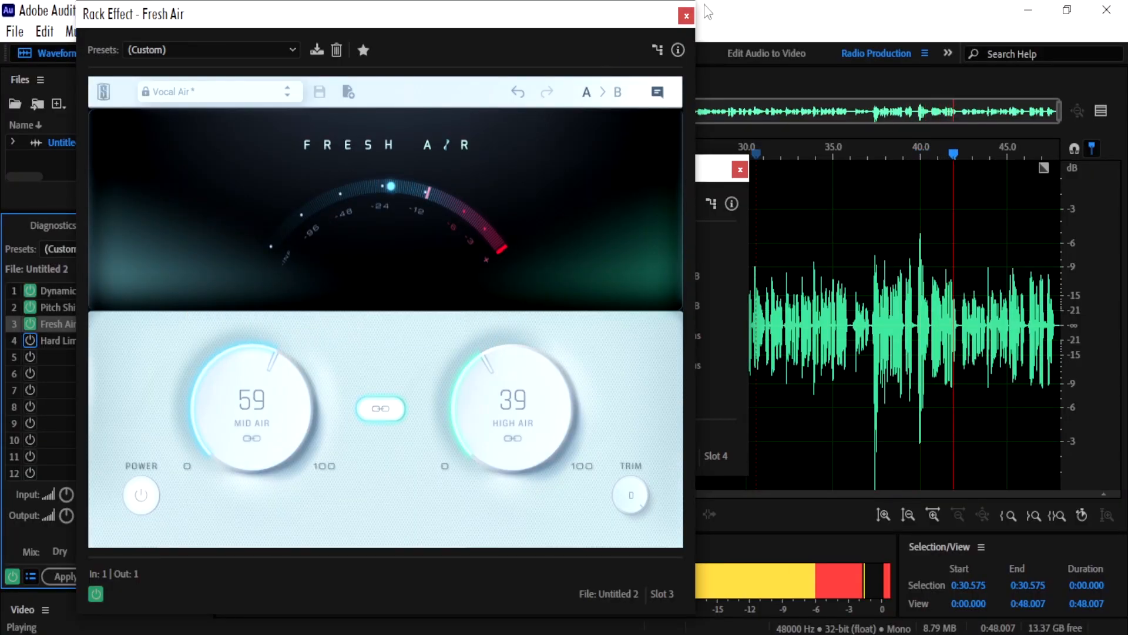
click(687, 16)
double_click(59, 340)
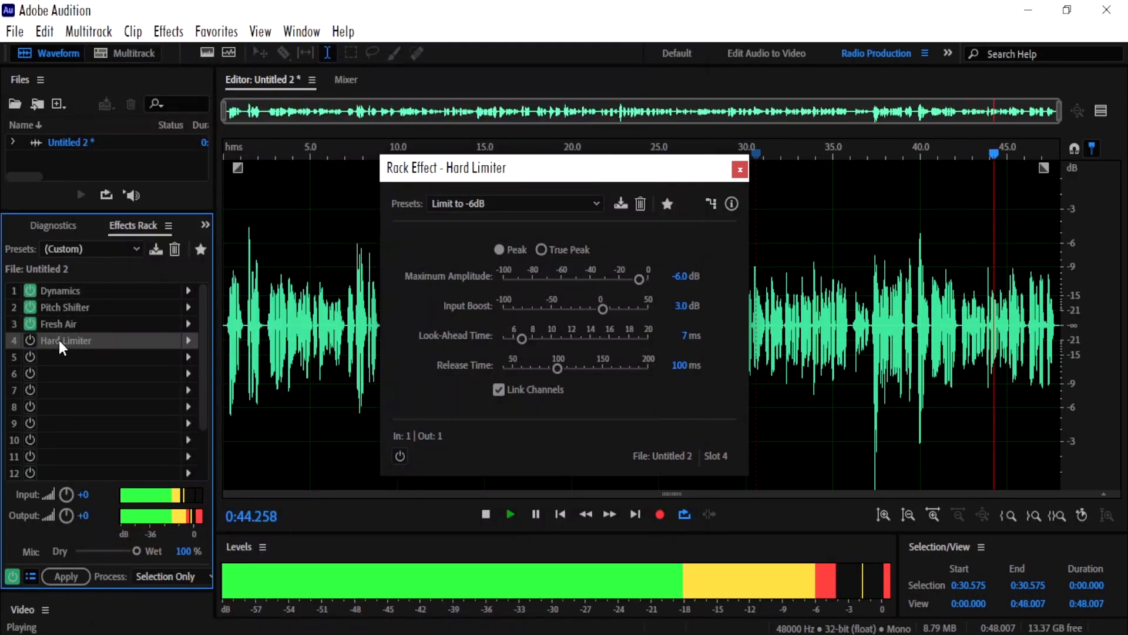
click(453, 205)
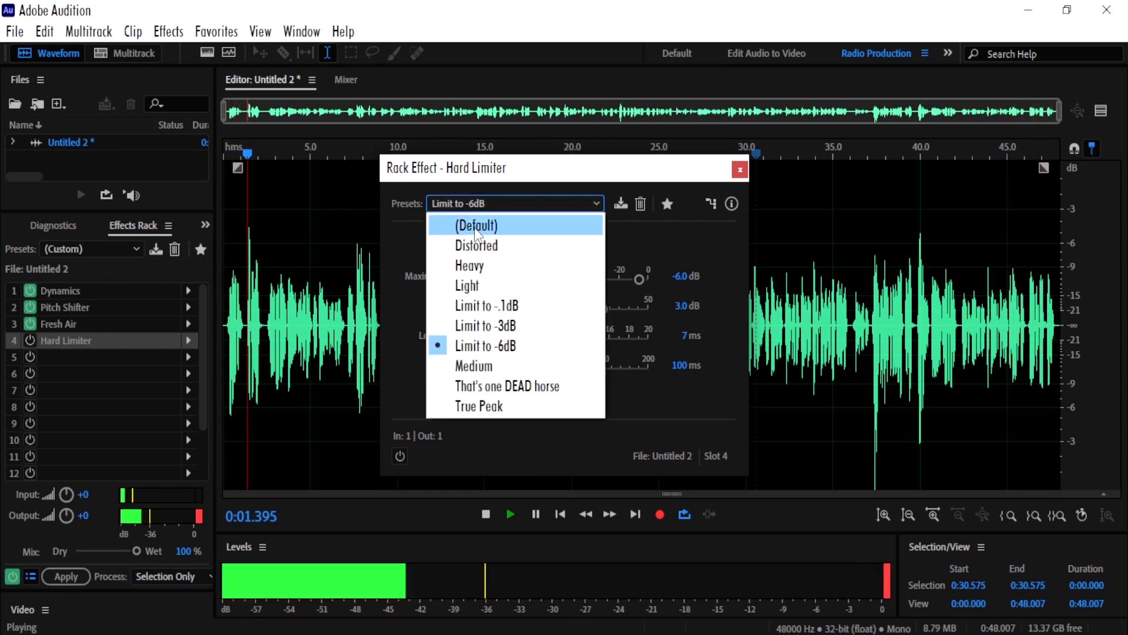
click(476, 227)
click(30, 340)
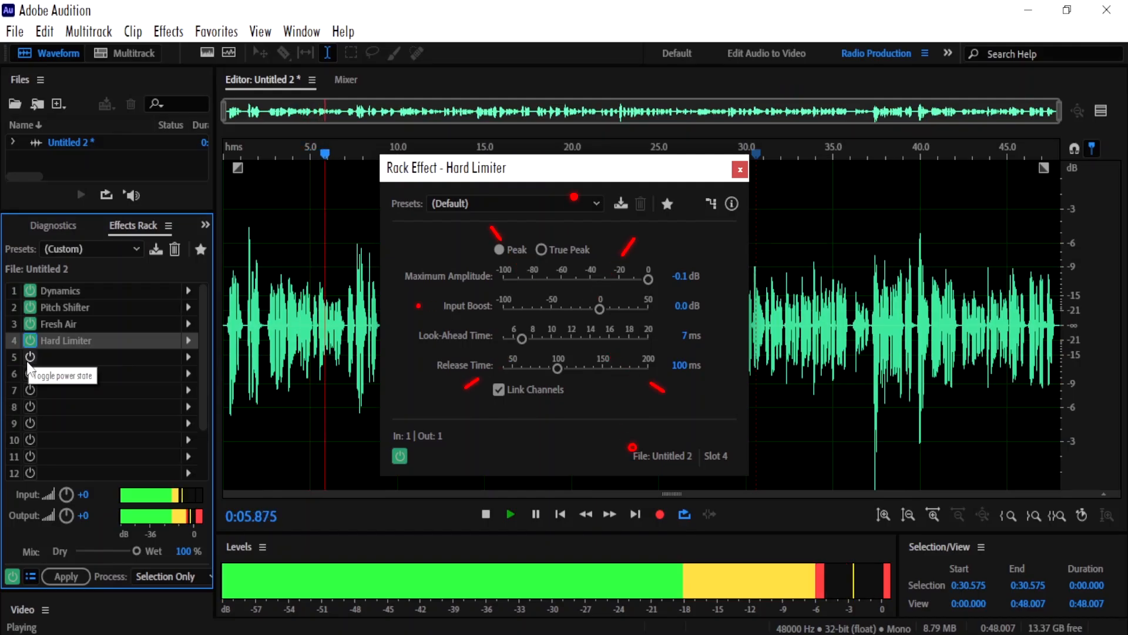
click(740, 169)
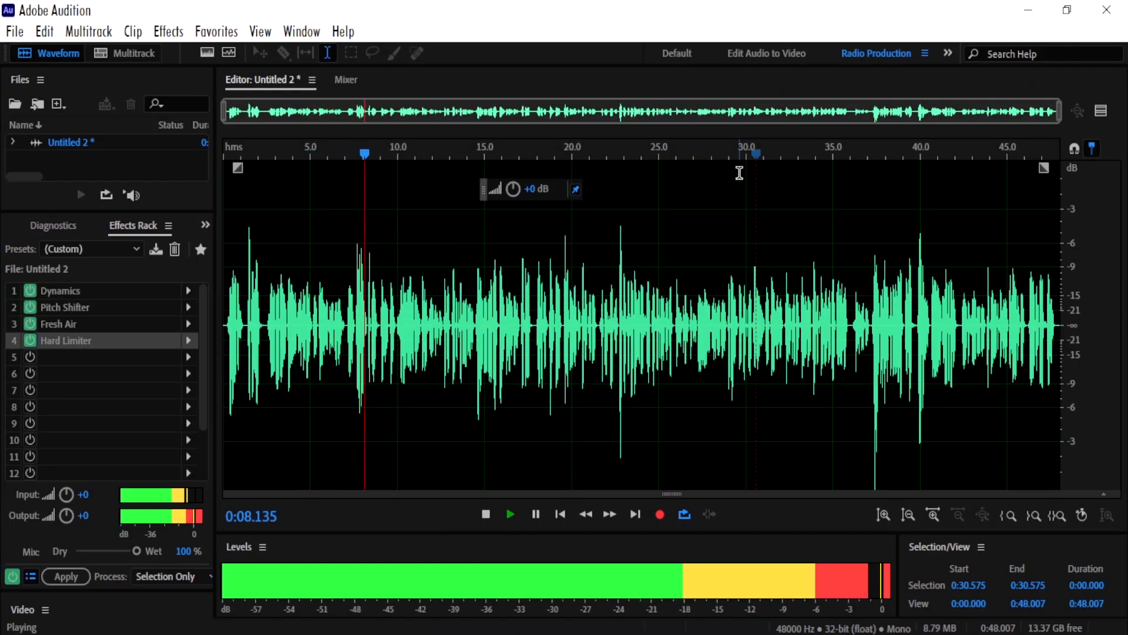
Try a Maximum Amplitude of -10.9 dB in the Hard Limiter and reload its Limit to -6dB preset.
double_click(61, 338)
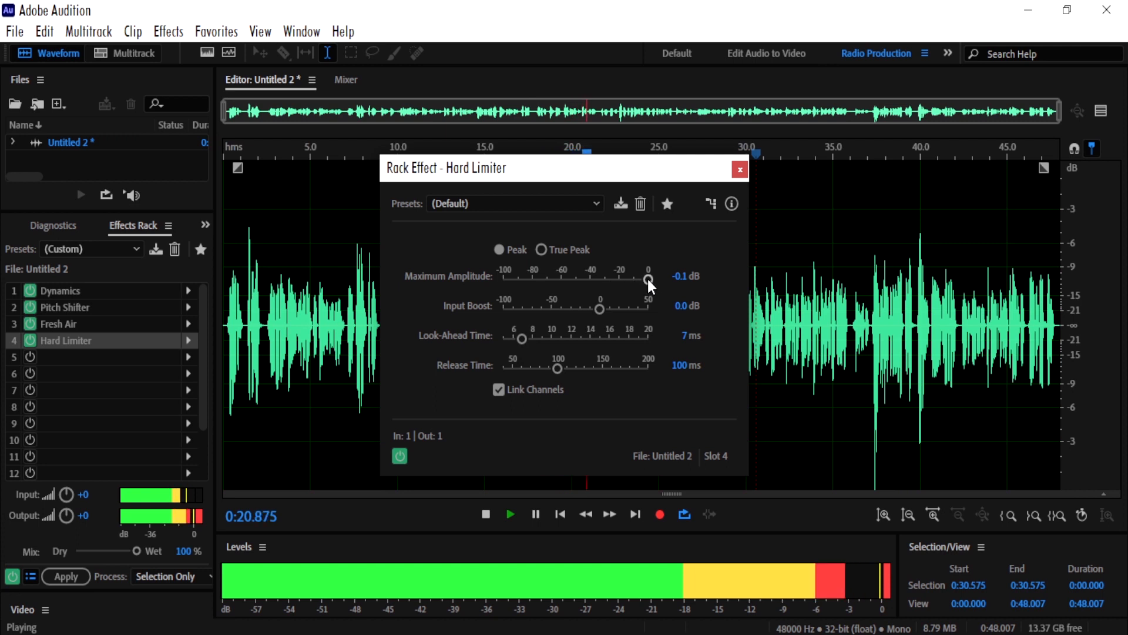
drag(646, 277, 632, 280)
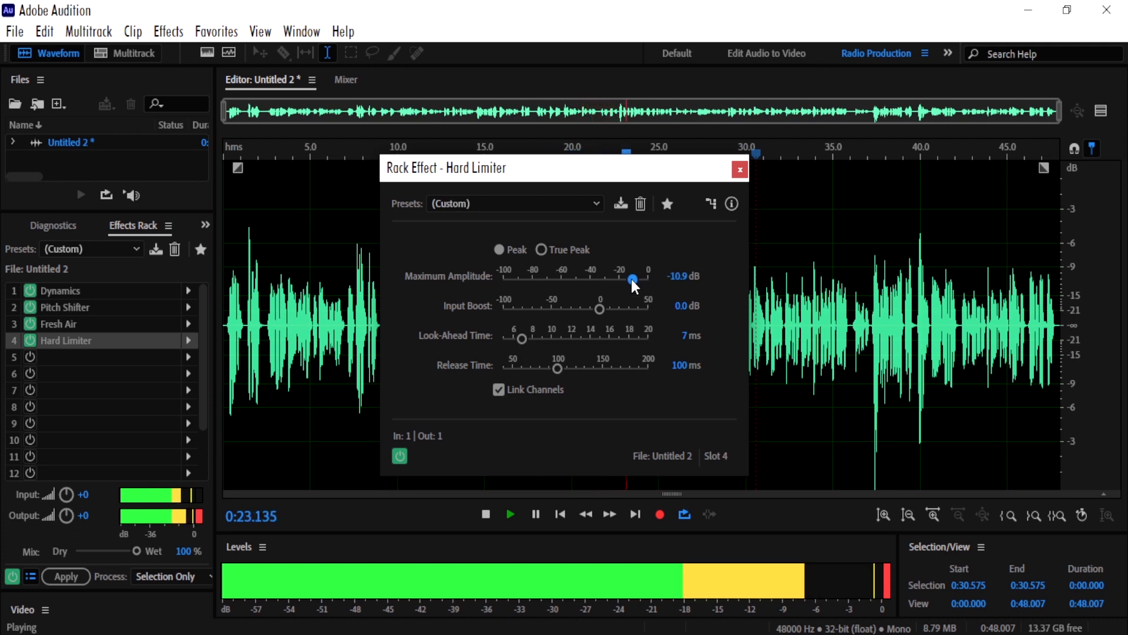
click(483, 206)
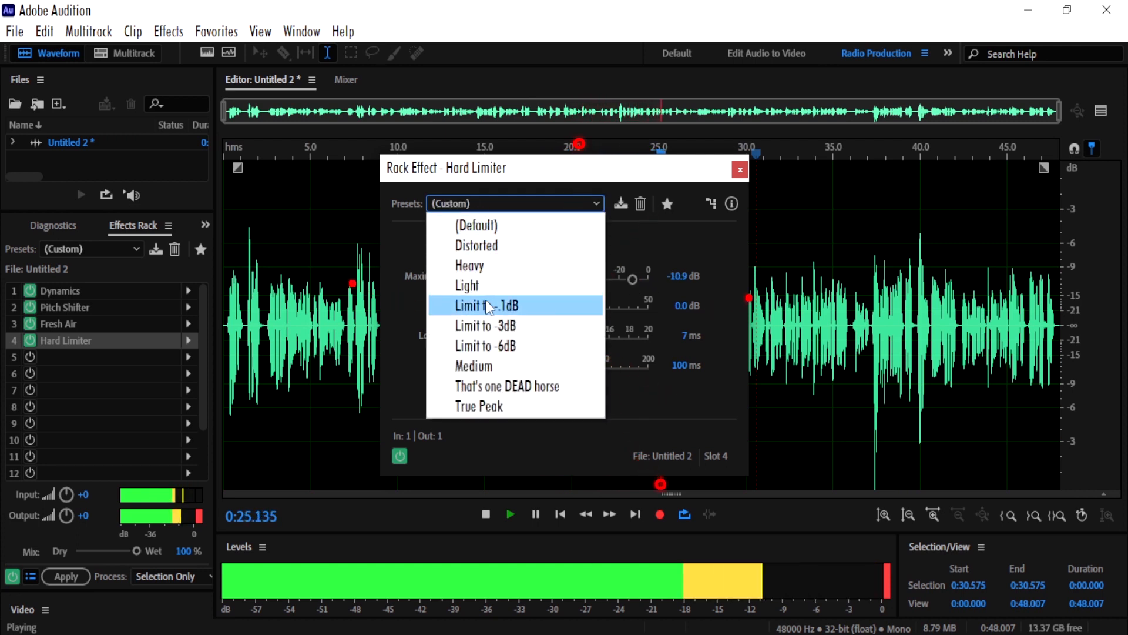
click(488, 346)
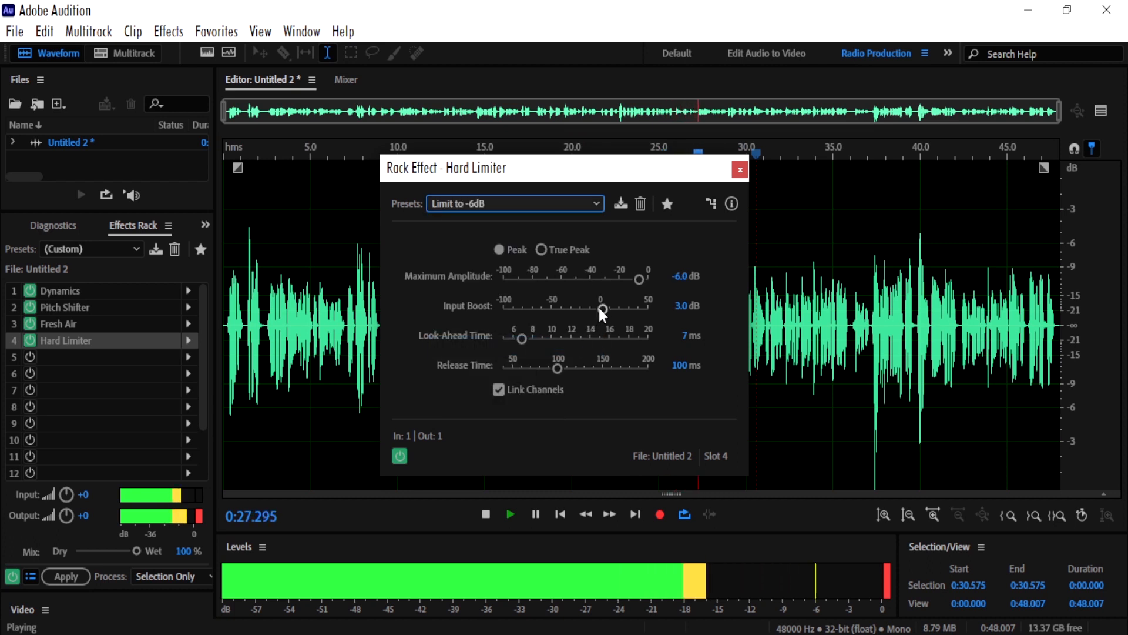
Set the Hard Limiter's Maximum Amplitude to -3 dB and stop playback.
drag(639, 281, 643, 280)
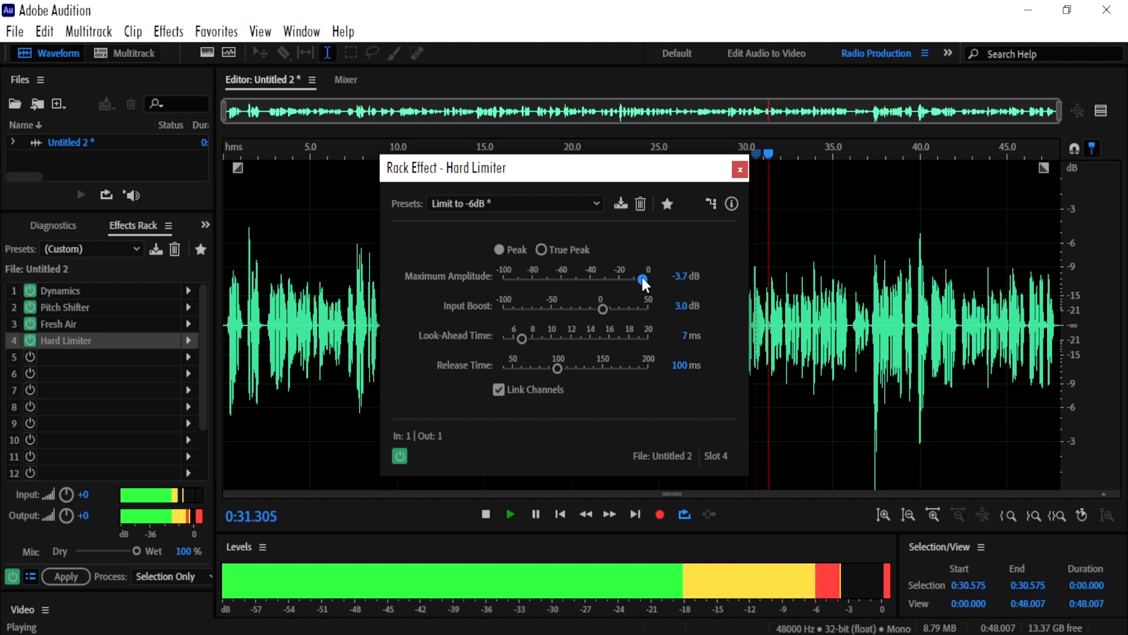
click(681, 277)
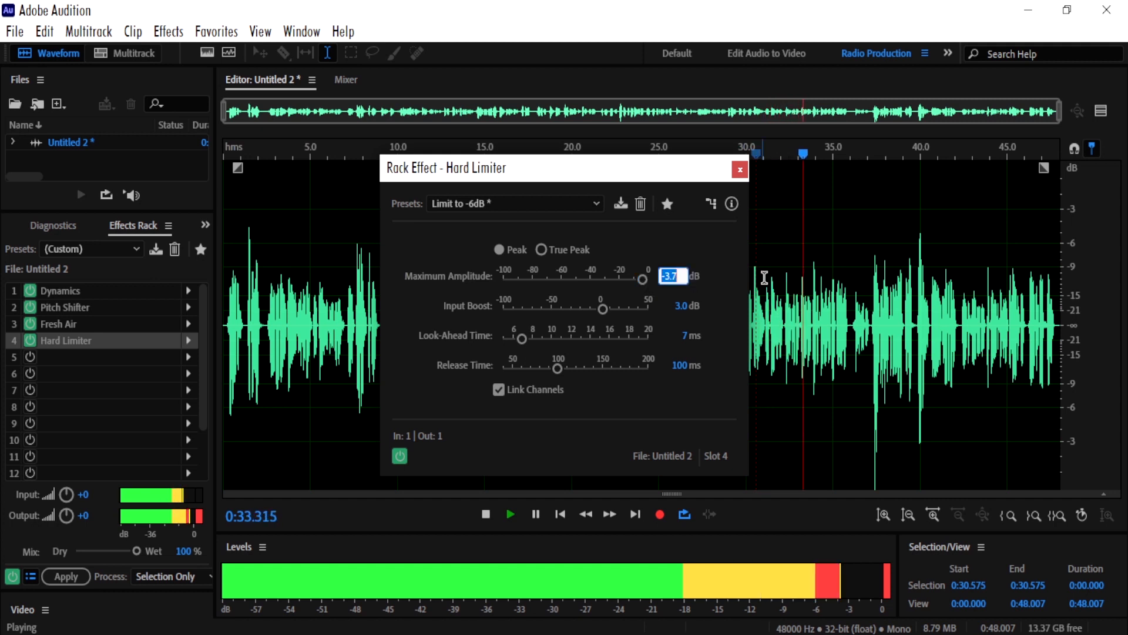
text(-3)
key(Return)
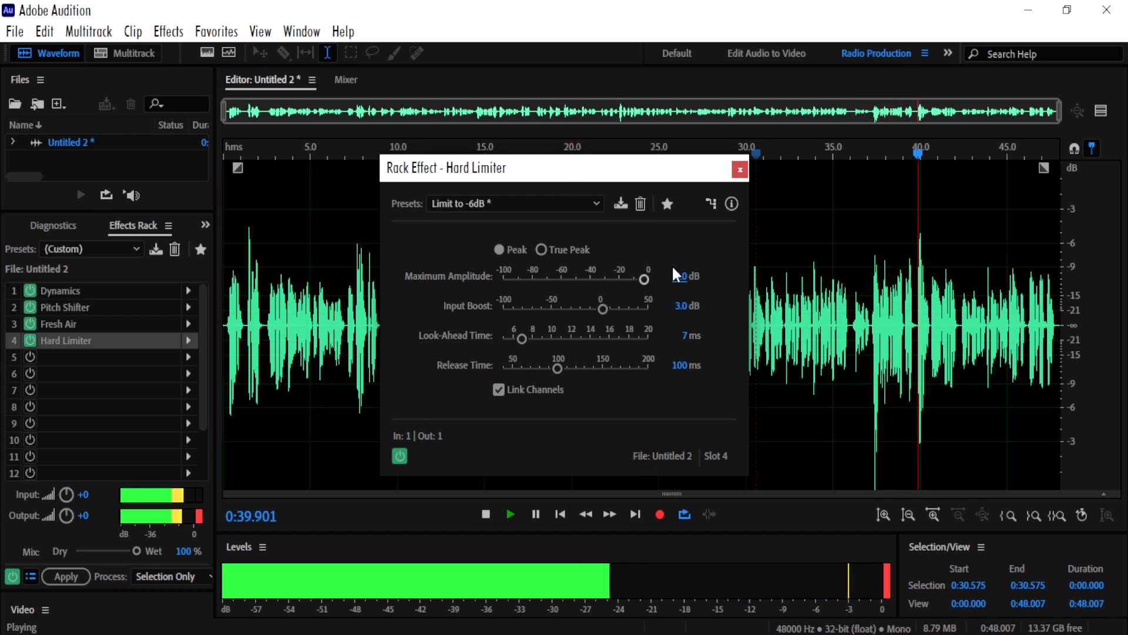
click(740, 170)
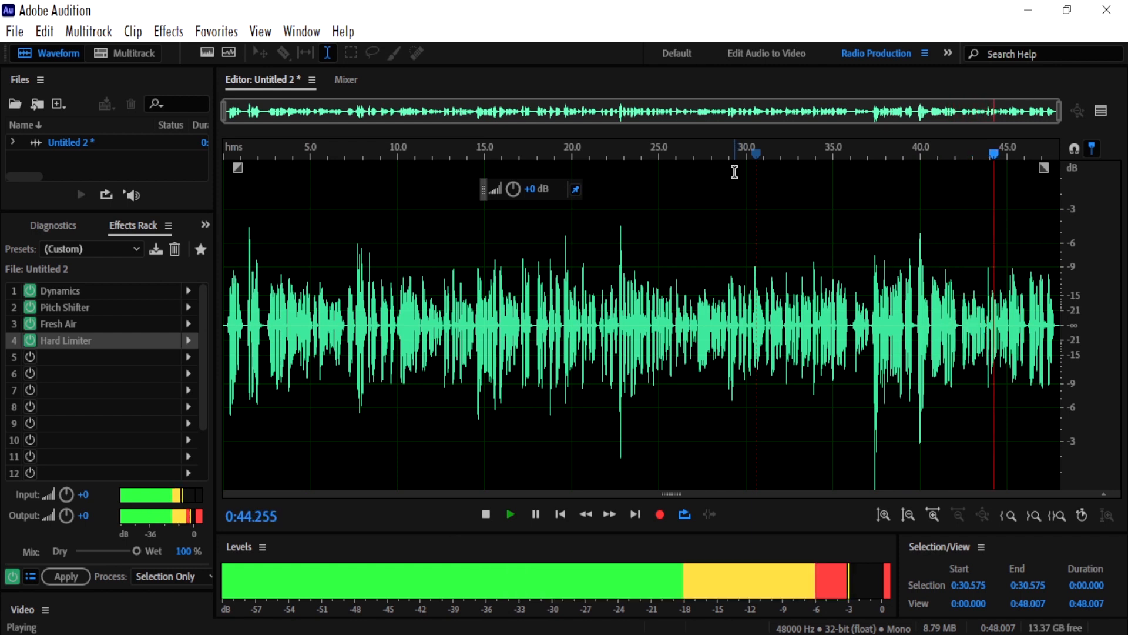
key(space)
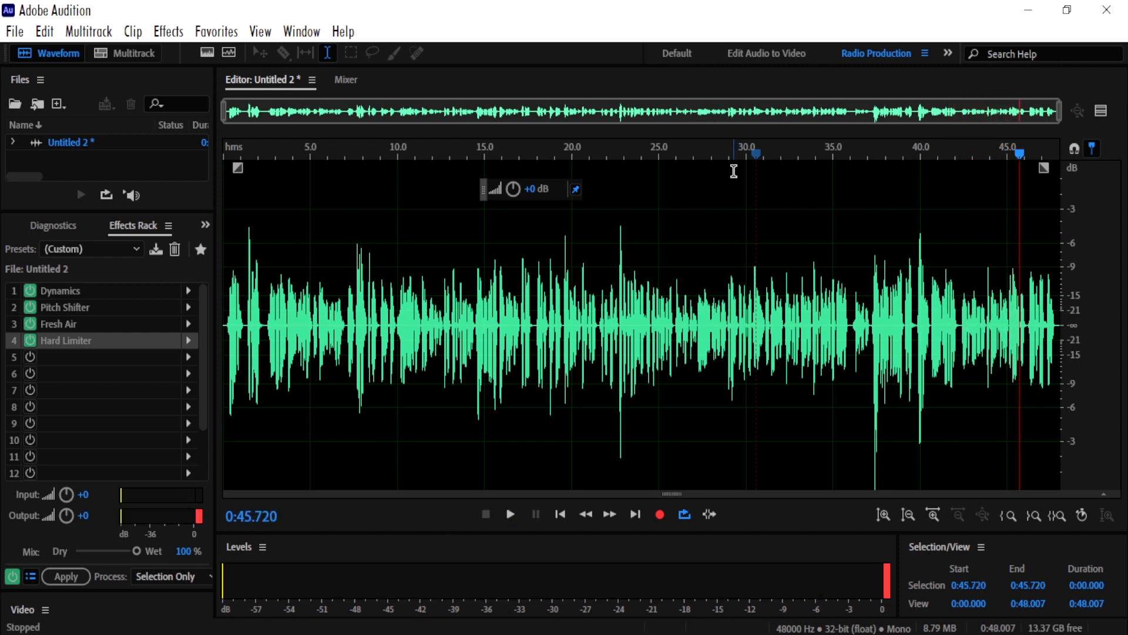